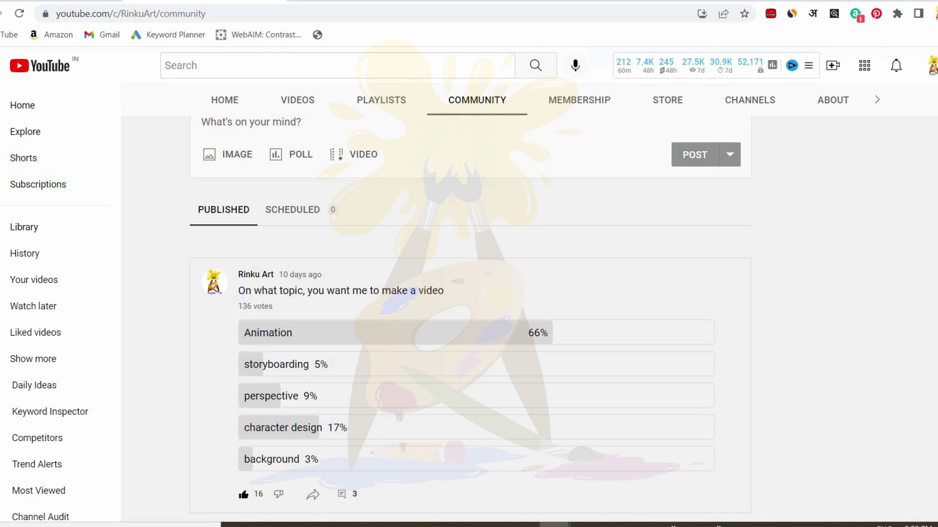
# Bring up the YouTube Studio Comments page with the viewer's spinning-tyre request.
pyautogui.scroll(-2, 469, 317)
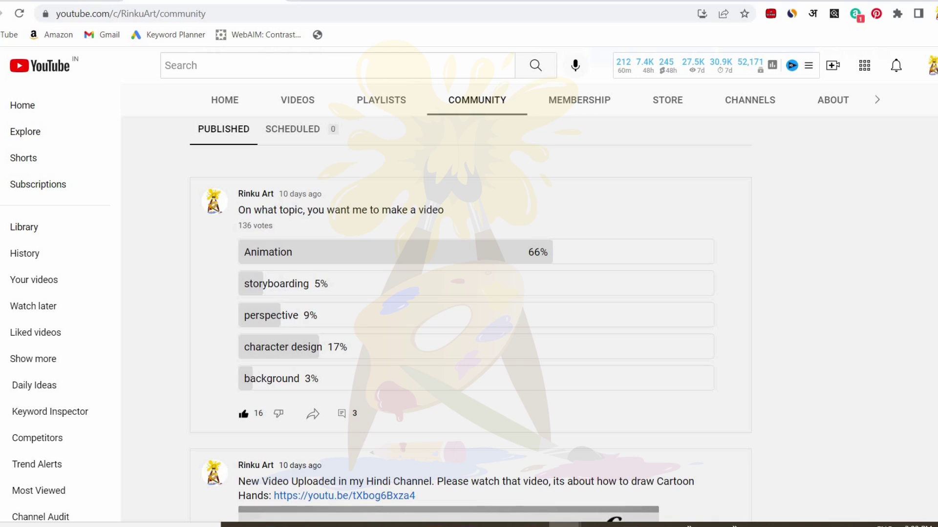
pyautogui.hotkey('ctrl', 'Tab')
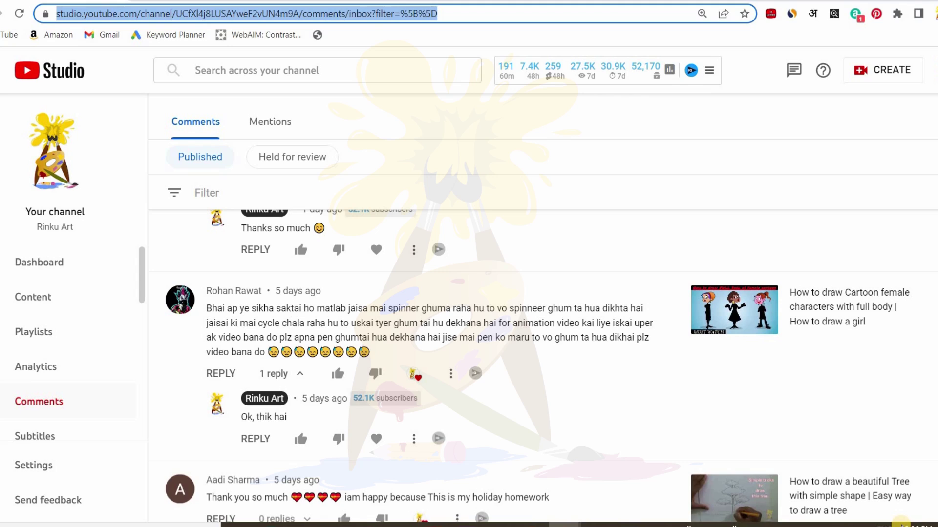
# Switch to the channel's Videos page and scroll through the uploaded cartoon tutorials.
pyautogui.hotkey('ctrl', 'Tab')
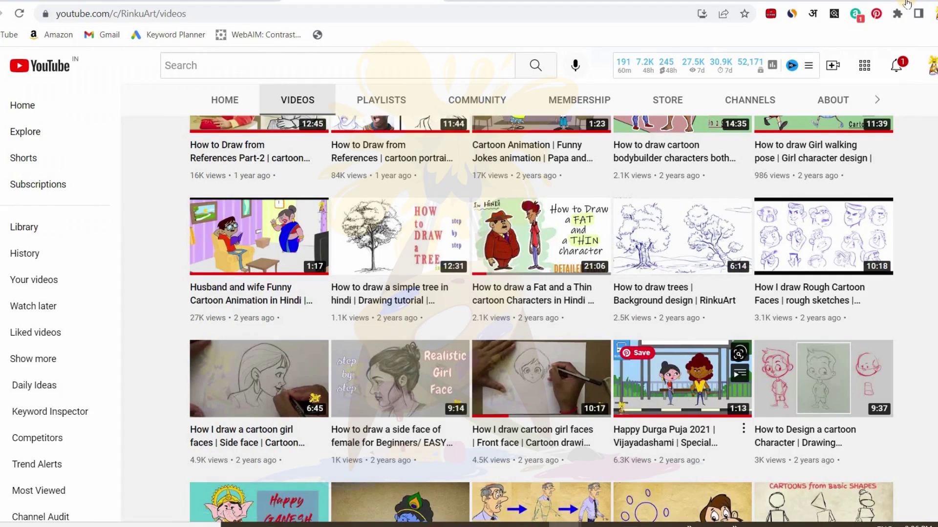
pyautogui.scroll(-4, 259, 302)
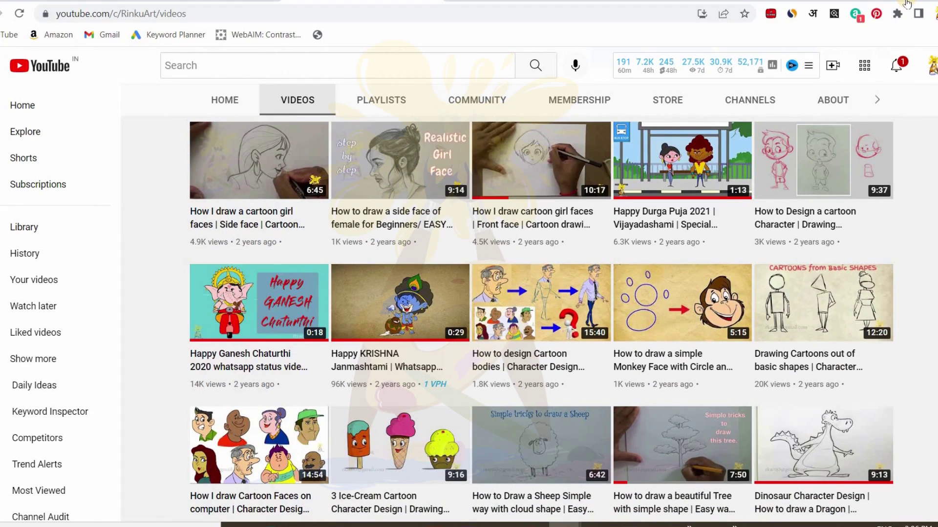
# In Animation Ganeshji.fla, preview the timeline and hide the dark bk layer.
pyautogui.click(454, 522)
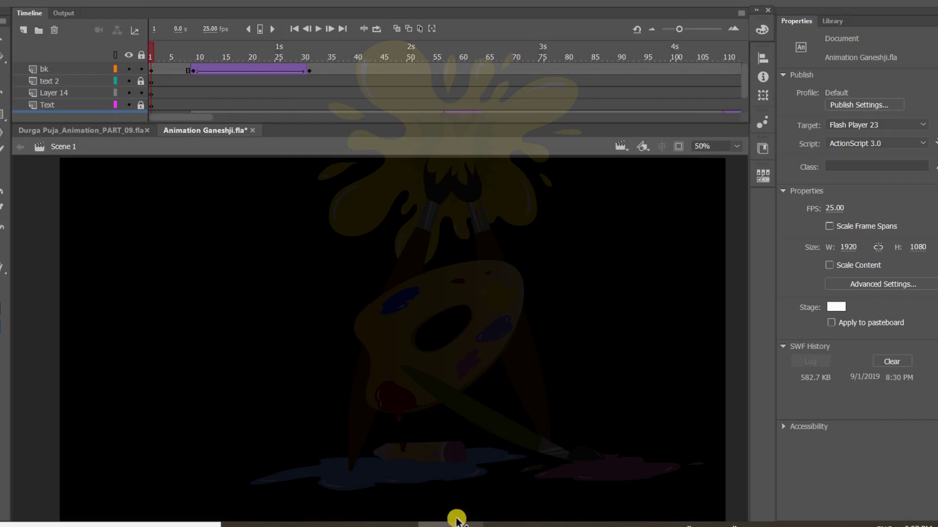
pyautogui.moveTo(194, 48); pyautogui.dragTo(256, 49)
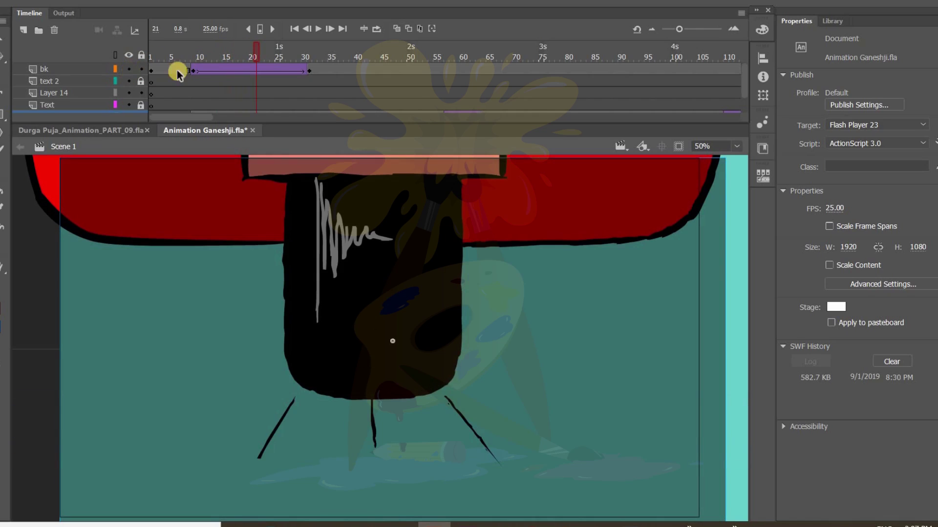
pyautogui.click(128, 69)
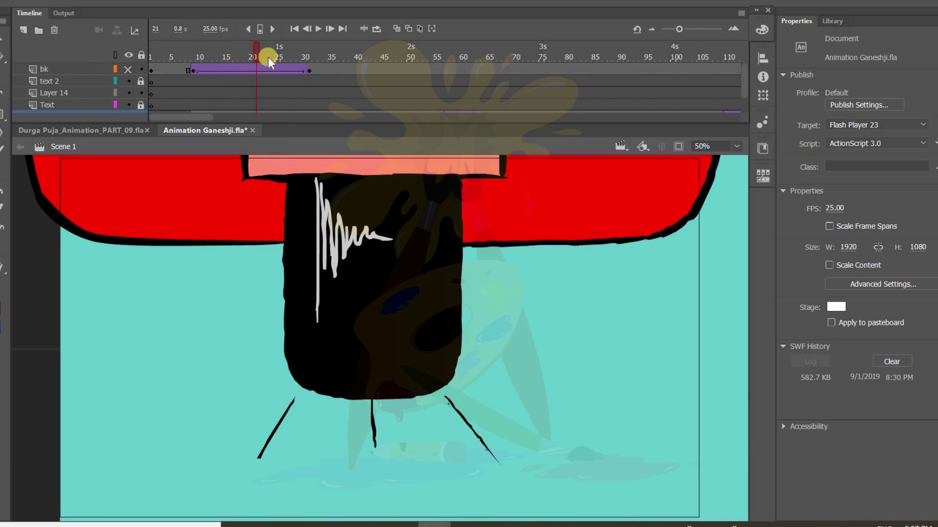
pyautogui.scroll(-2, 322, 98)
# Compare frames 15 and 16, then enter the tyre symbol to see its frames.
pyautogui.click(230, 52)
pyautogui.moveTo(210, 55); pyautogui.dragTo(222, 53)
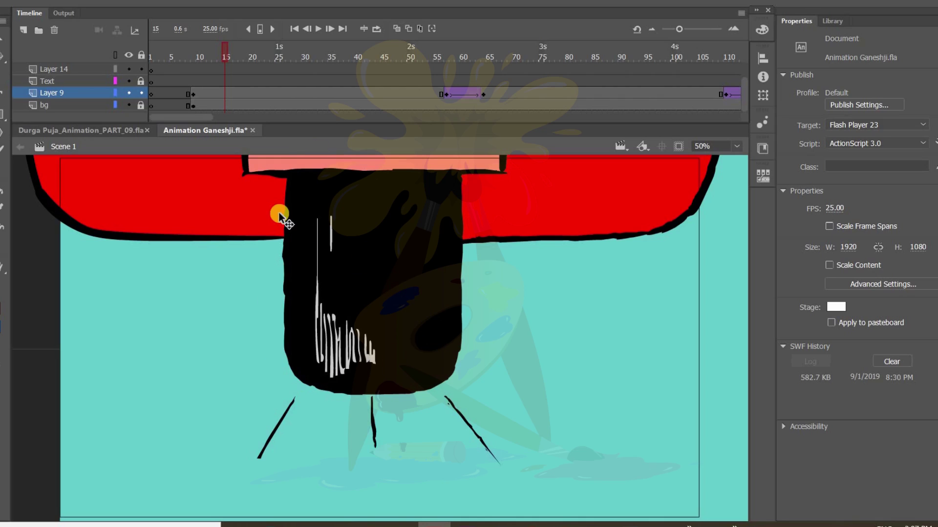
pyautogui.click(230, 51)
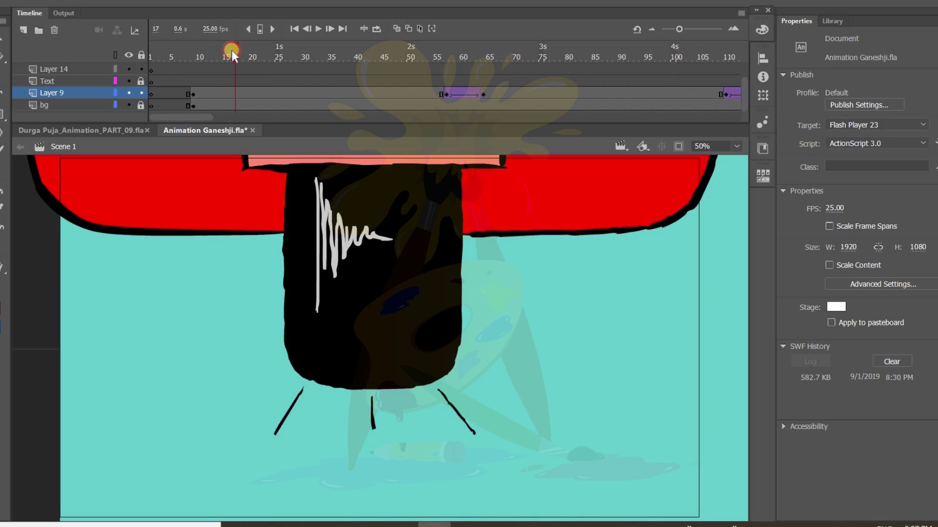
pyautogui.doubleClick(317, 274)
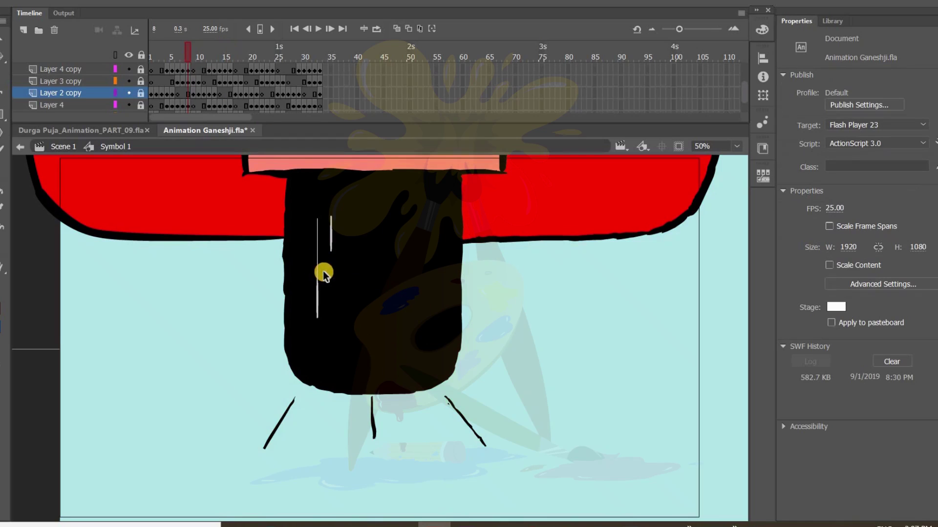
# Return to the tyre's first frame and enlarge the timeline to show all layers.
pyautogui.click(184, 52)
pyautogui.click(173, 53)
pyautogui.click(150, 54)
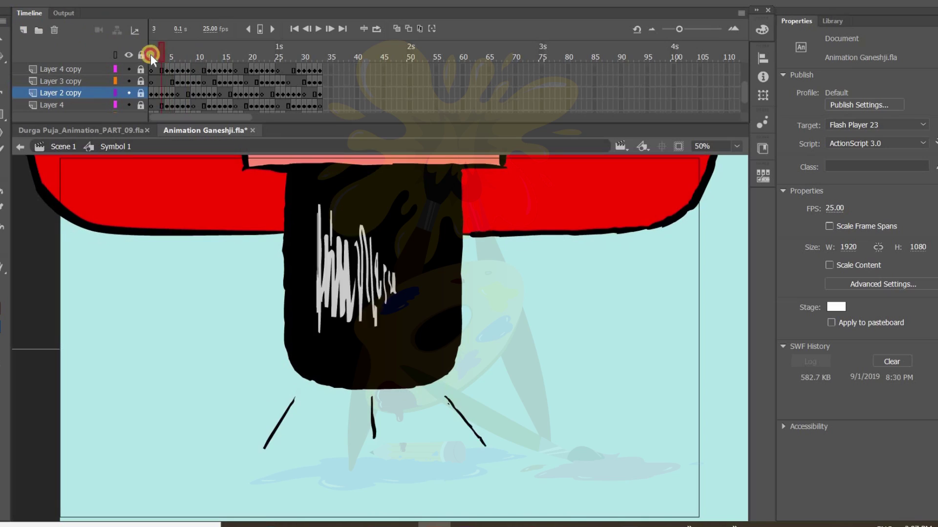
pyautogui.click(141, 105)
pyautogui.click(150, 51)
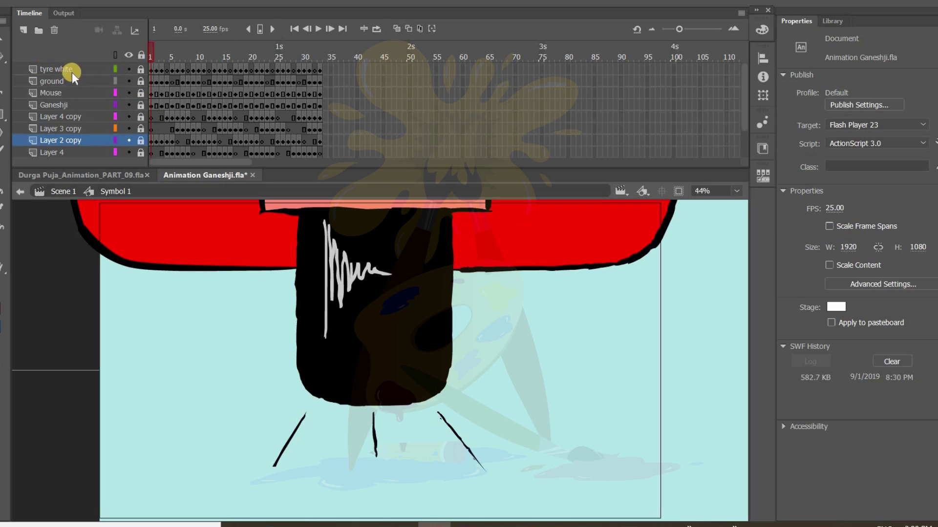
# Toggle the tyre white layer, step through frames 1 to 4, and play the spin.
pyautogui.click(128, 69)
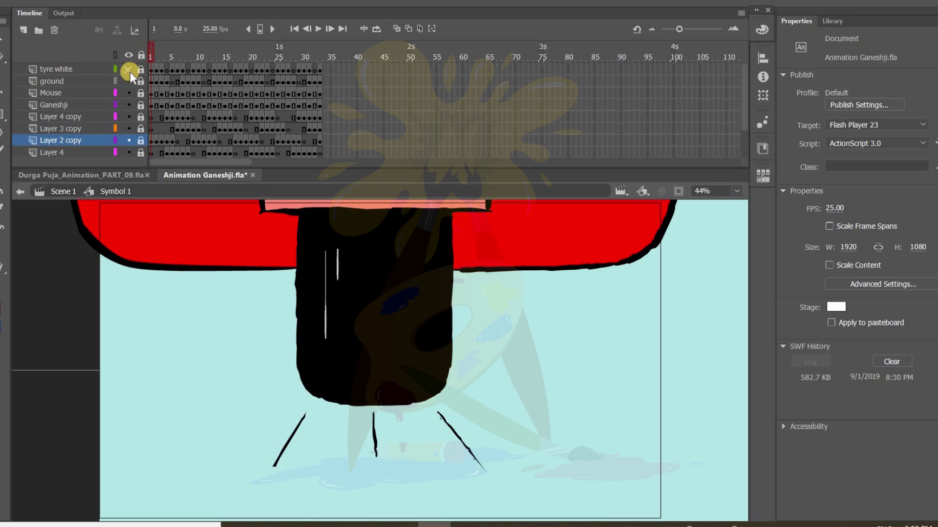
pyautogui.click(125, 69)
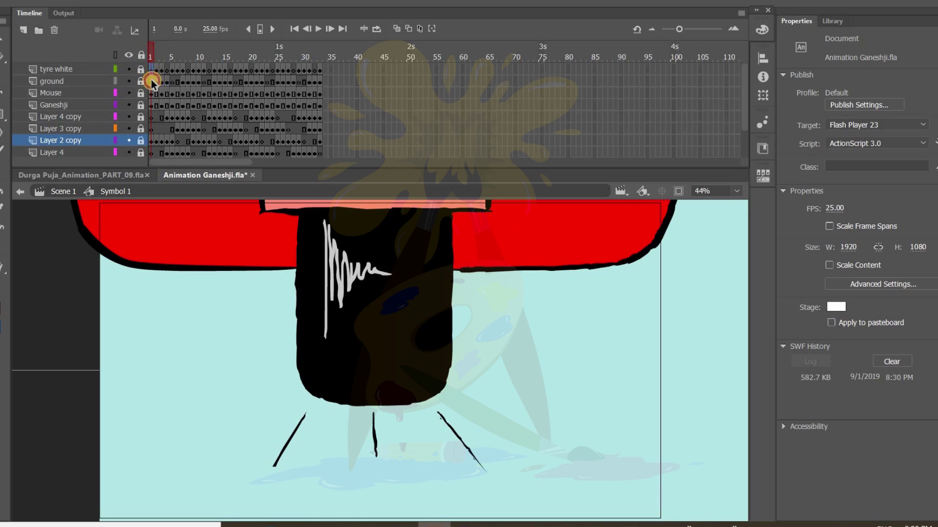
pyautogui.click(158, 71)
pyautogui.click(156, 70)
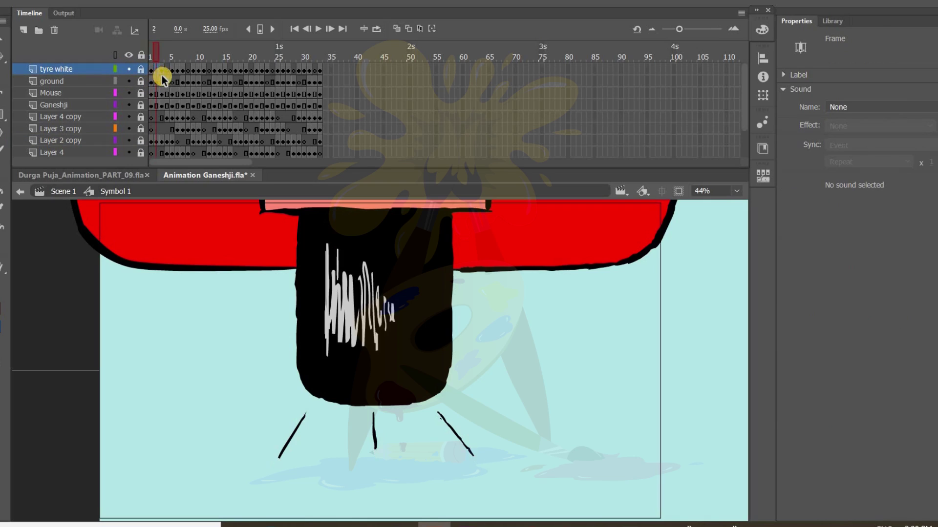
pyautogui.click(161, 70)
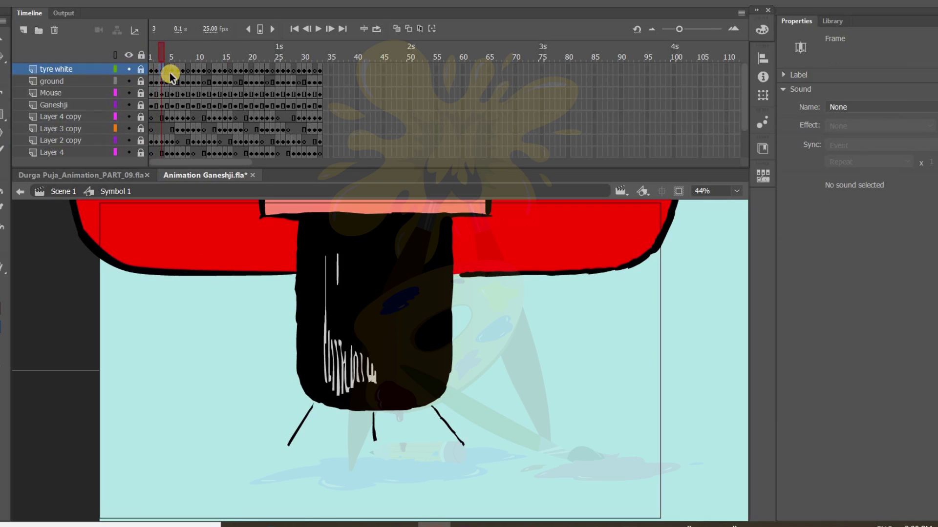
pyautogui.click(166, 71)
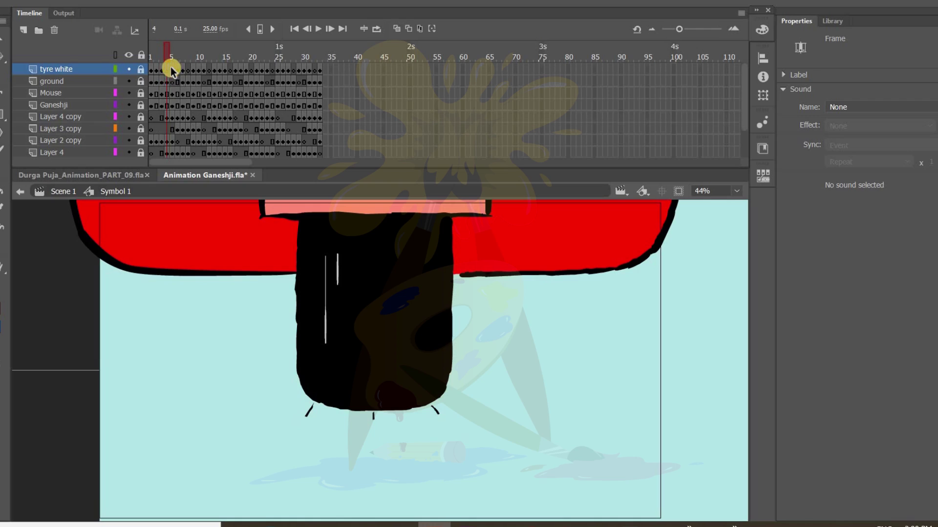
pyautogui.click(151, 71)
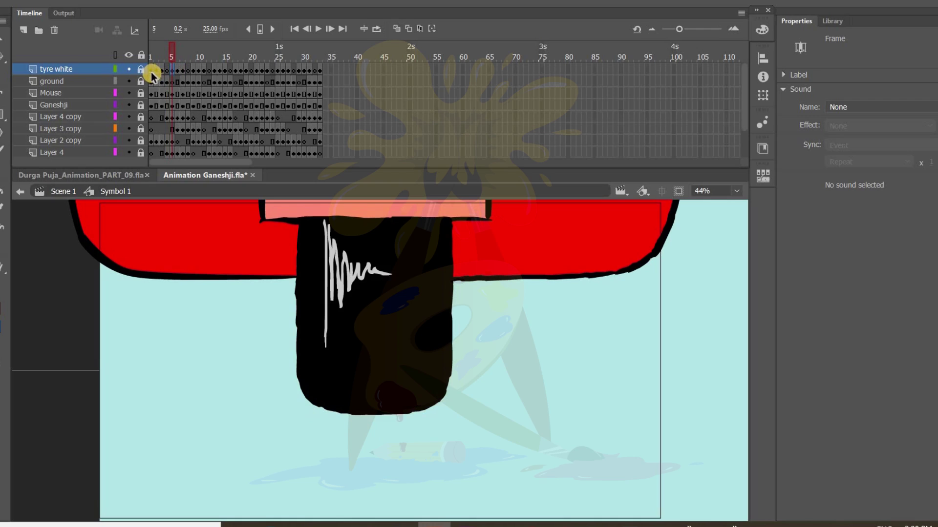
pyautogui.press('Return')
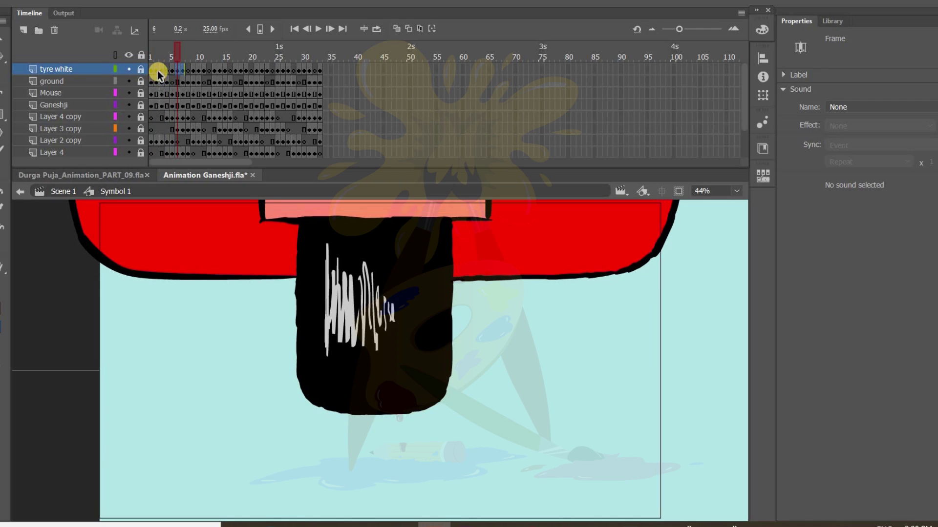
# Scrub tyre frames 3 to 11, then switch to Durga Puja_Animation_PART_09.fla.
pyautogui.moveTo(176, 55)
pyautogui.mouseDown()
pyautogui.moveTo(224, 49)
pyautogui.moveTo(118, 48)
pyautogui.mouseUp()
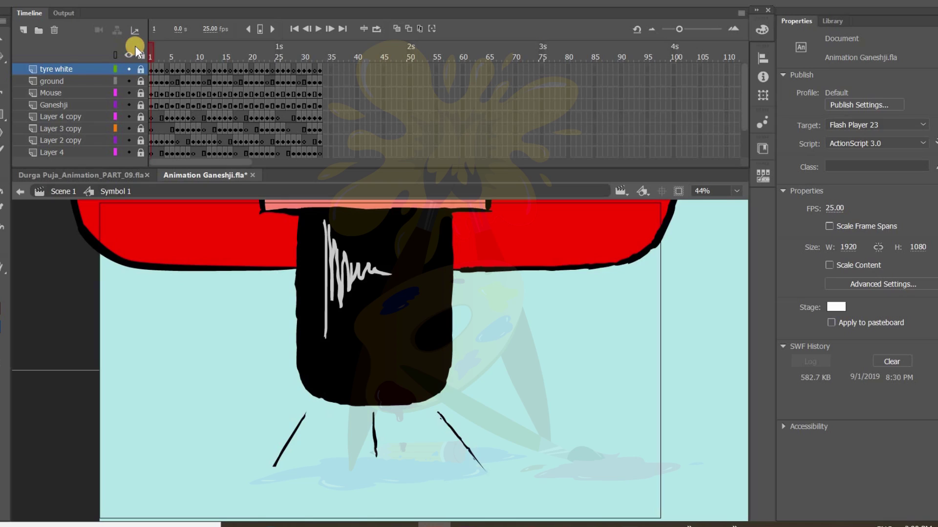
pyautogui.click(161, 71)
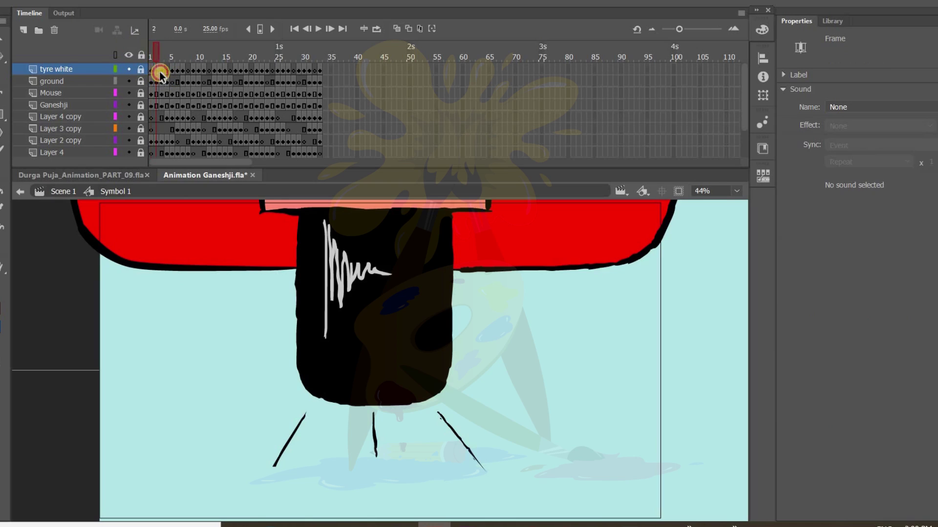
pyautogui.click(197, 72)
pyautogui.moveTo(203, 60)
pyautogui.mouseDown()
pyautogui.moveTo(137, 59)
pyautogui.moveTo(175, 57)
pyautogui.moveTo(149, 58)
pyautogui.mouseUp()
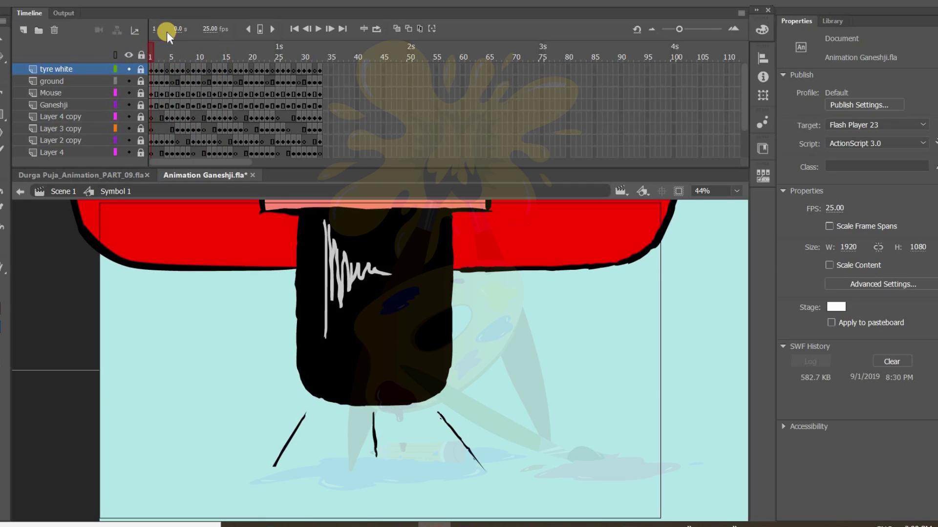
pyautogui.click(76, 174)
pyautogui.moveTo(220, 54); pyautogui.dragTo(298, 47)
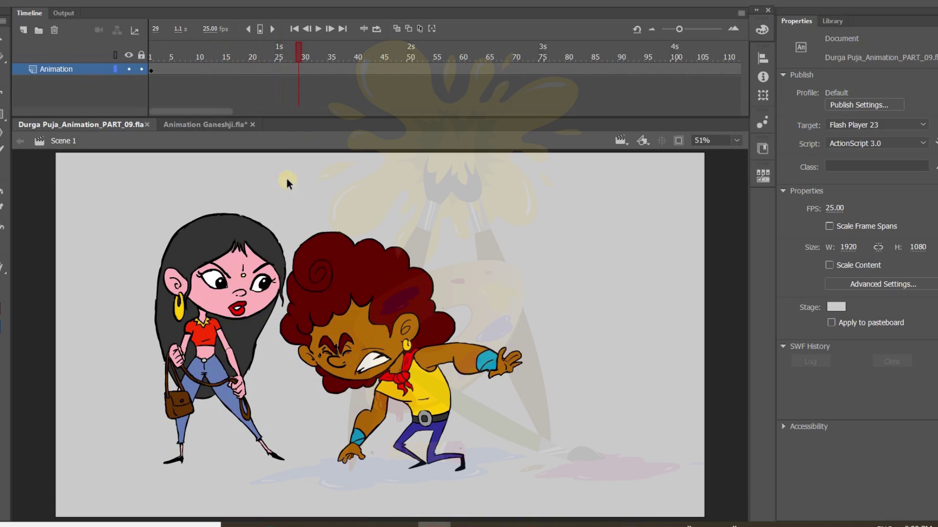
# Edit Symbol 1 and scrub to frames 30 and 50 to preview the purse swing.
pyautogui.doubleClick(232, 253)
pyautogui.moveTo(300, 51); pyautogui.dragTo(403, 44)
pyautogui.click(195, 311)
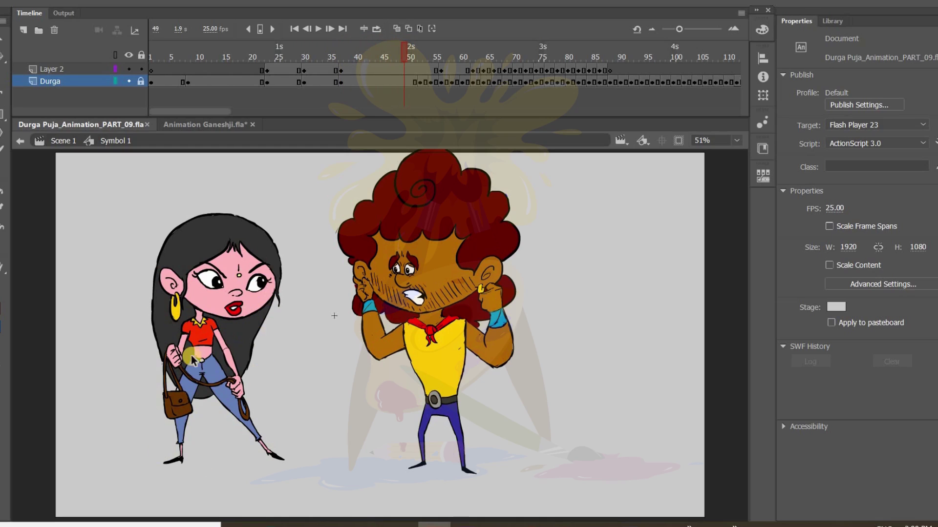
pyautogui.moveTo(409, 52); pyautogui.dragTo(434, 96)
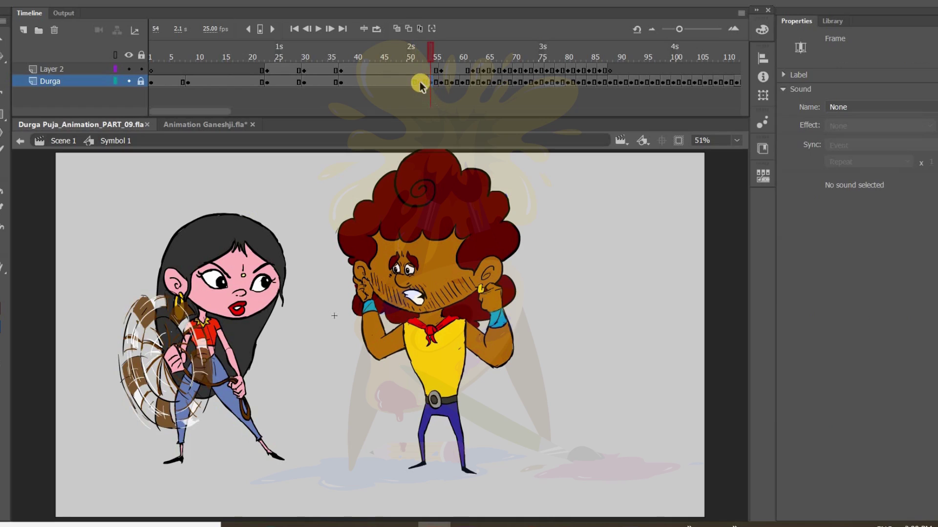
# Step between frames 52, 54, 56 and 58 comparing the purse whirl and poses.
pyautogui.click(420, 81)
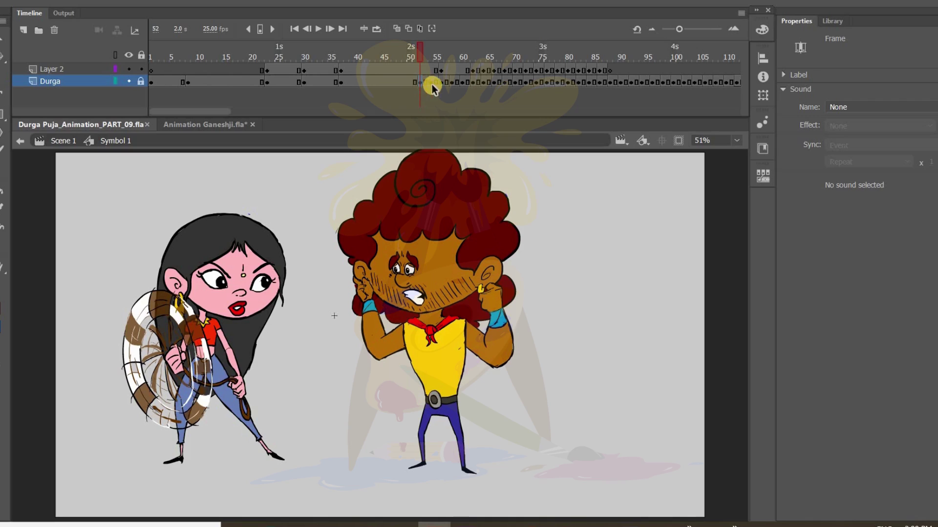
pyautogui.click(432, 82)
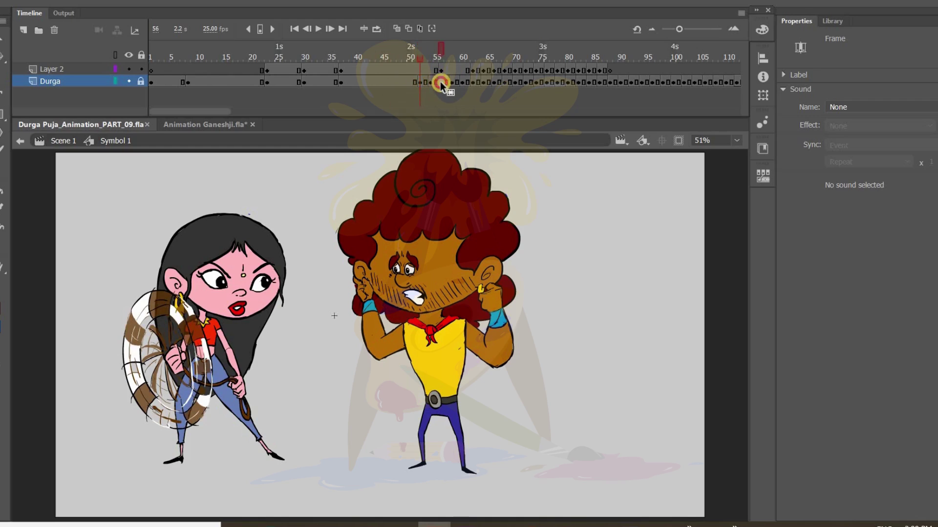
pyautogui.click(440, 82)
pyautogui.click(442, 84)
pyautogui.click(429, 85)
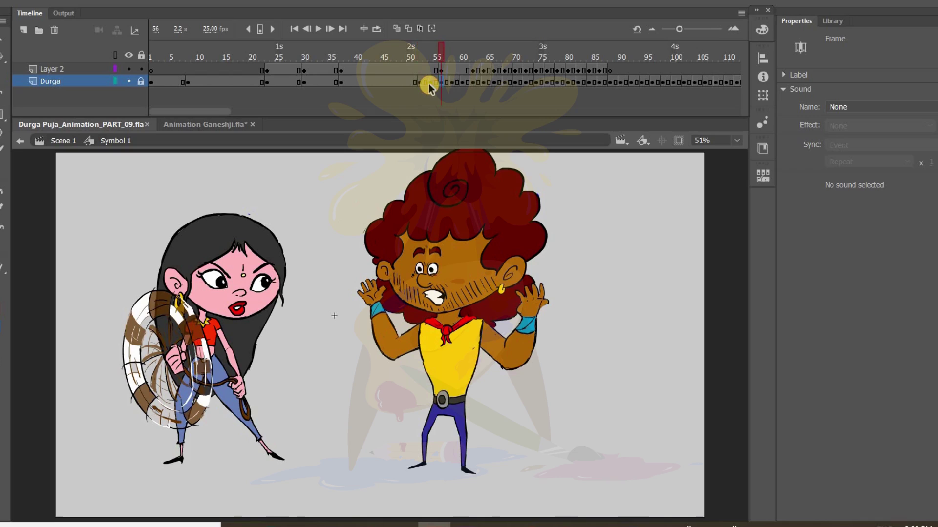
pyautogui.click(431, 85)
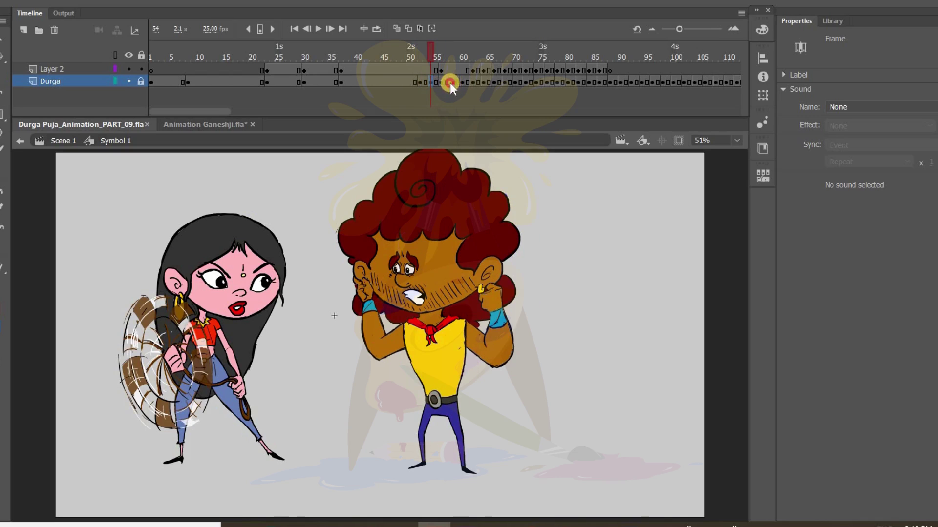
pyautogui.click(452, 83)
pyautogui.moveTo(437, 54); pyautogui.dragTo(409, 51)
pyautogui.click(199, 429)
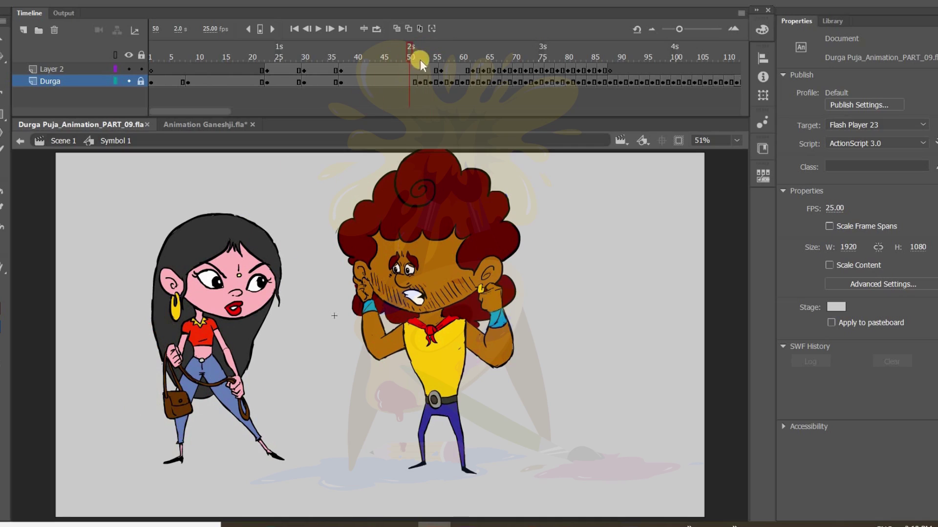
pyautogui.click(419, 82)
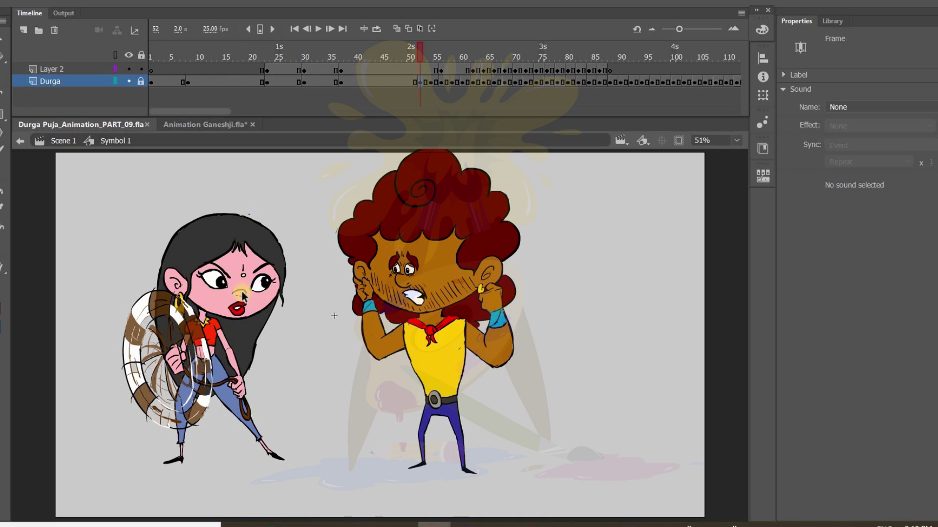
pyautogui.moveTo(419, 47); pyautogui.dragTo(441, 51)
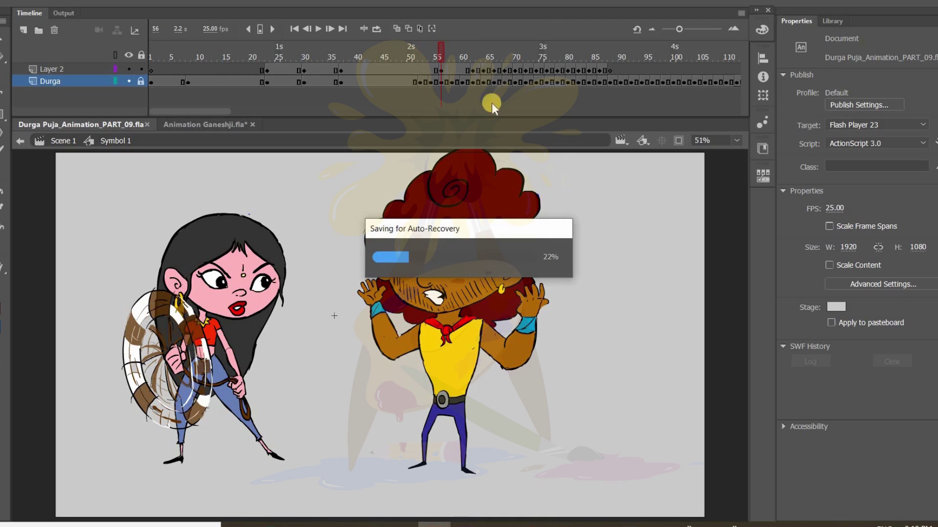
pyautogui.moveTo(437, 54); pyautogui.dragTo(473, 46)
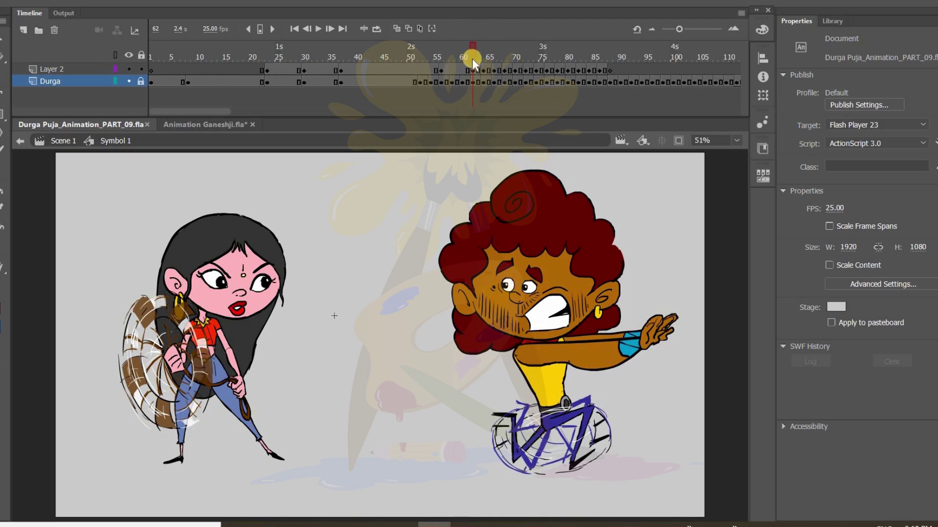
pyautogui.click(476, 70)
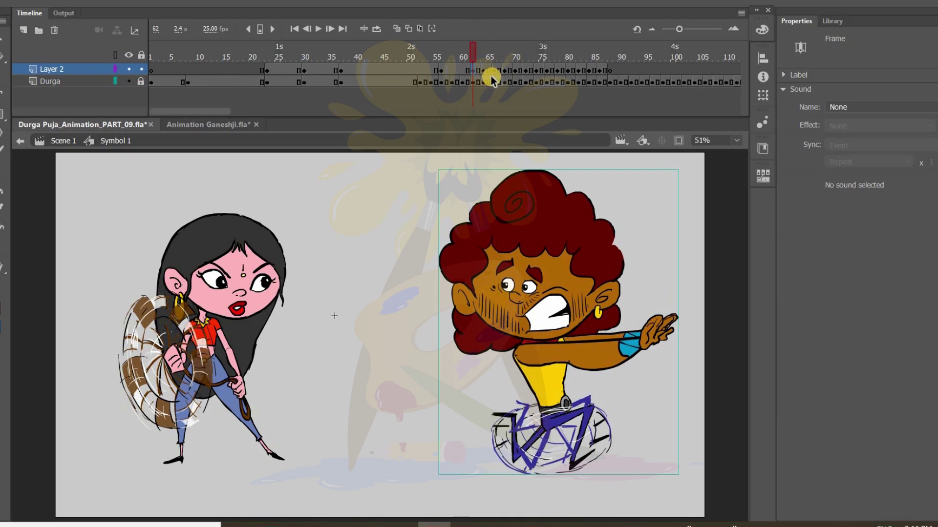
pyautogui.click(484, 71)
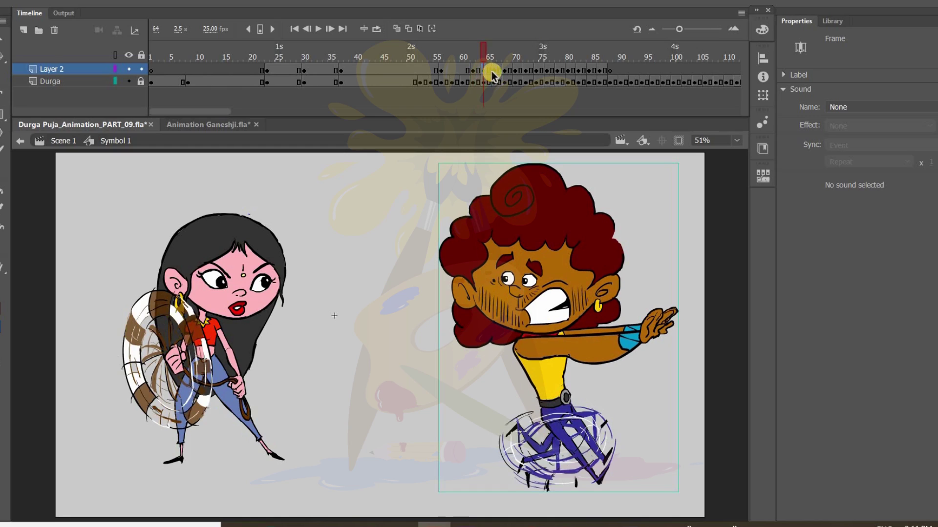
pyautogui.click(472, 71)
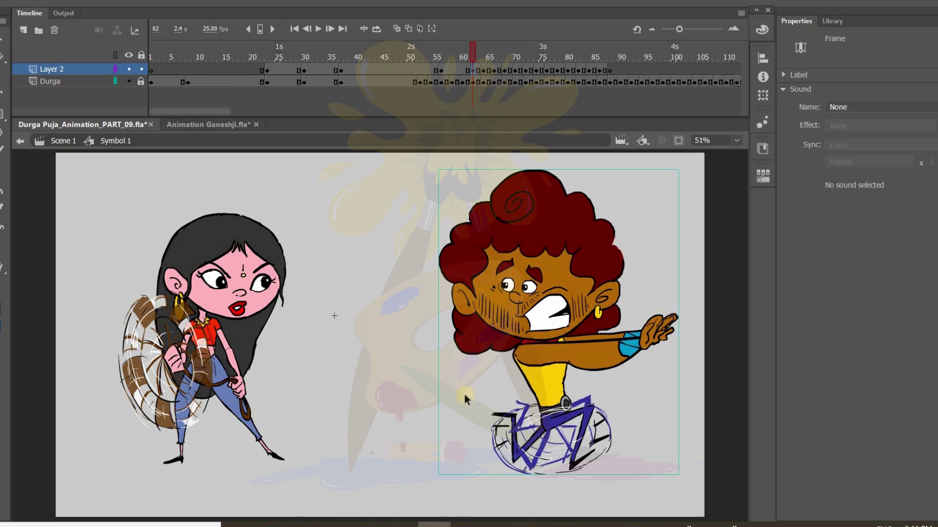
pyautogui.click(482, 71)
pyautogui.moveTo(483, 53)
pyautogui.mouseDown()
pyautogui.moveTo(466, 53)
pyautogui.moveTo(498, 53)
pyautogui.moveTo(443, 67)
pyautogui.moveTo(457, 57)
pyautogui.mouseUp()
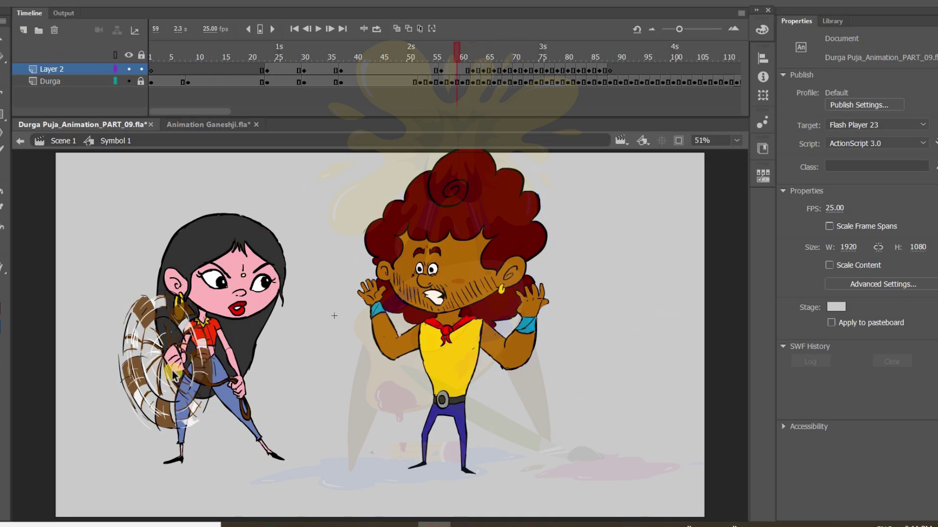
pyautogui.click(425, 57)
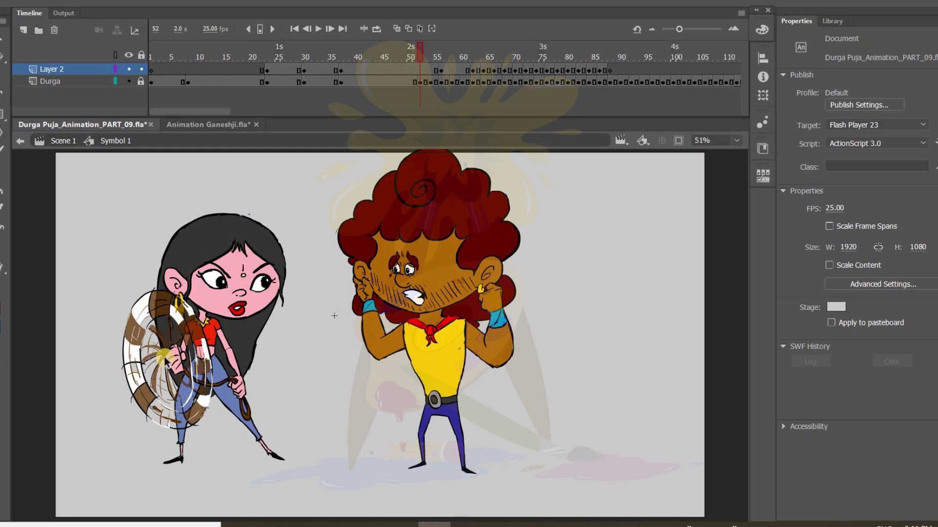
pyautogui.moveTo(468, 52)
pyautogui.mouseDown()
pyautogui.moveTo(504, 49)
pyautogui.moveTo(499, 59)
pyautogui.mouseUp()
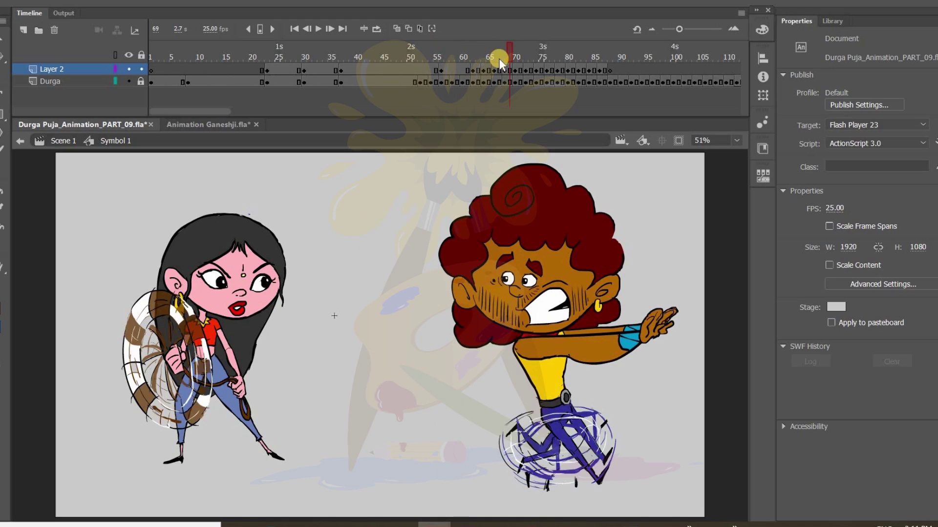
pyautogui.moveTo(499, 59); pyautogui.dragTo(568, 57)
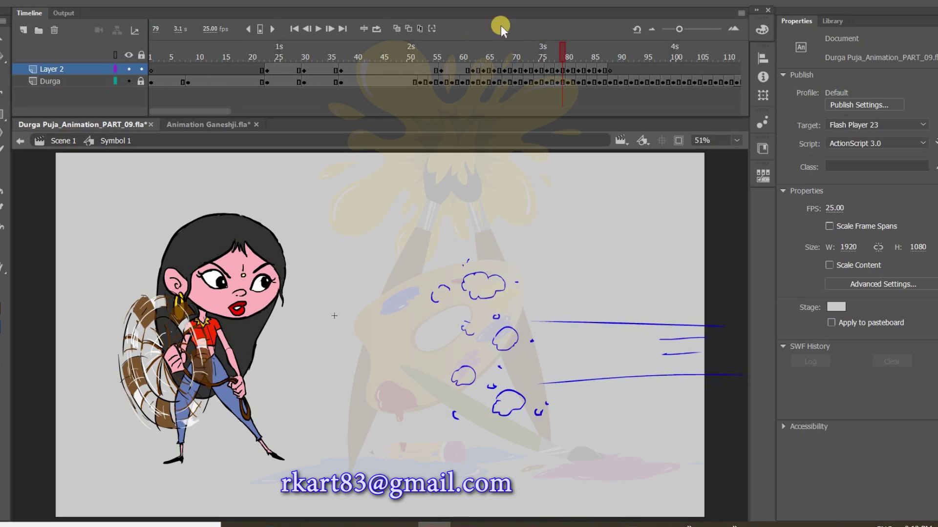
pyautogui.moveTo(533, 48); pyautogui.dragTo(499, 40)
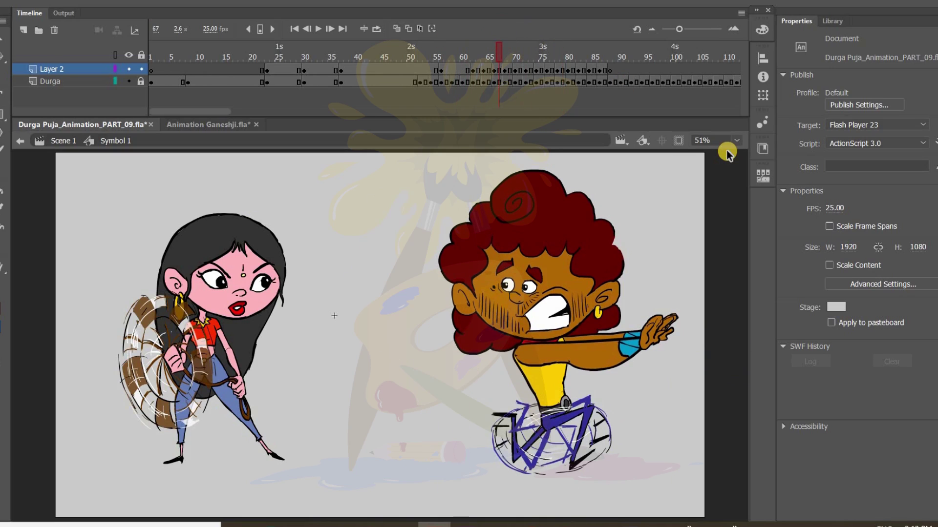